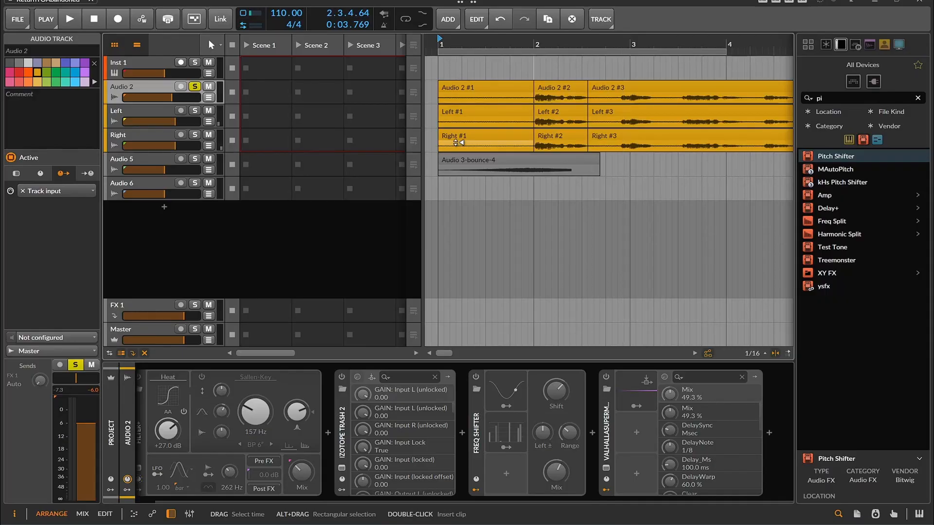
Select the Audio 3-bounce-4 and Audio 2 #2 clips to inspect them, then select the Audio 2 track.
{"action": "left_click", "coordinate": [524, 174]}
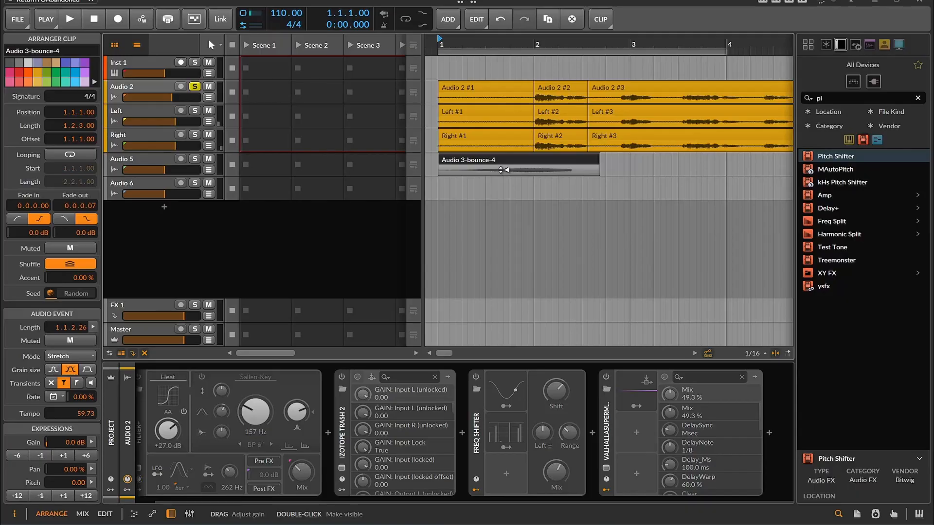
{"action": "left_click", "coordinate": [544, 87]}
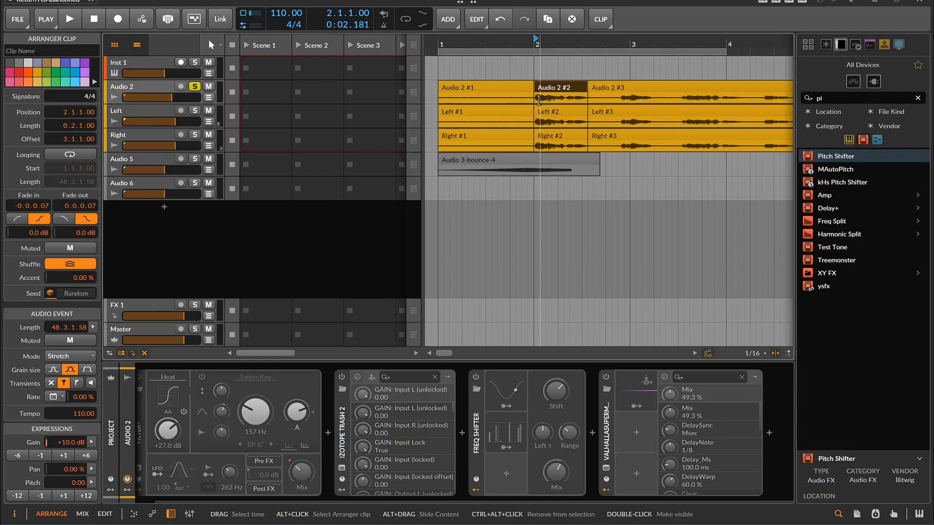
{"action": "left_click", "coordinate": [500, 161]}
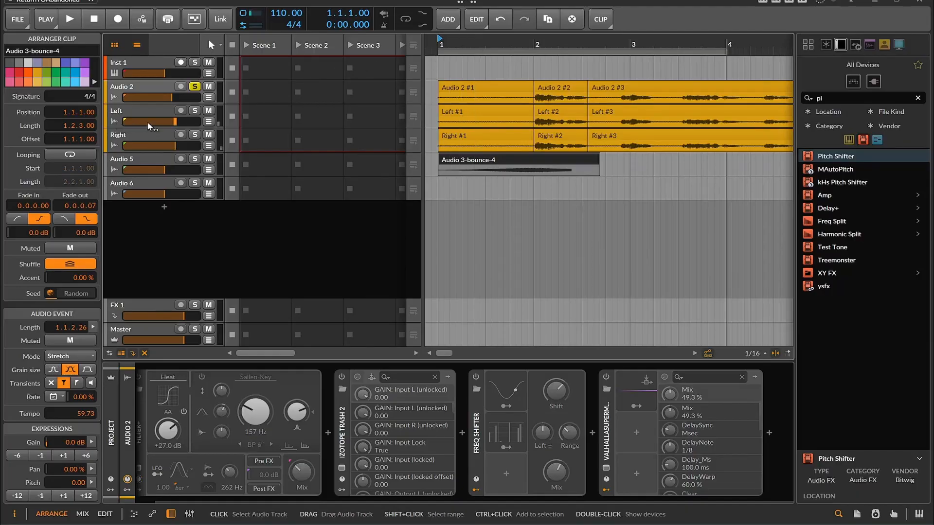
{"action": "left_click", "coordinate": [467, 68]}
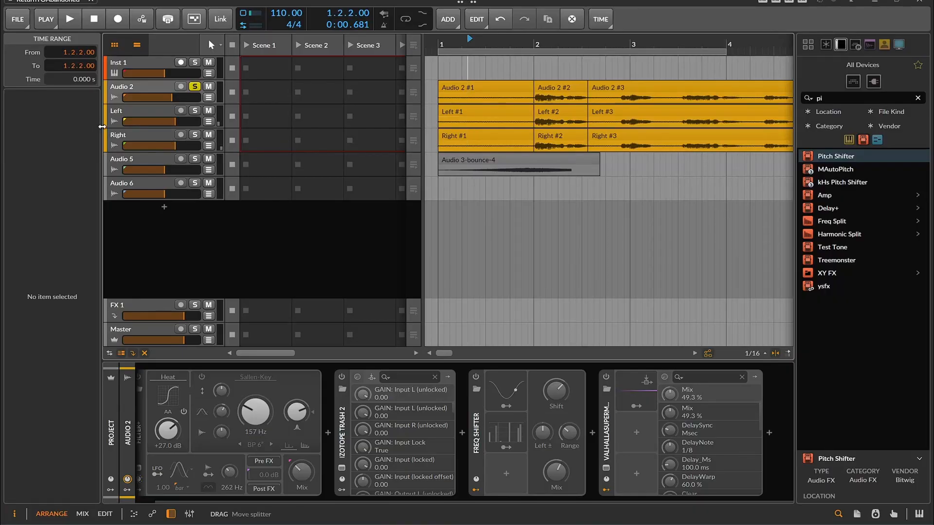
{"action": "left_click", "coordinate": [148, 85]}
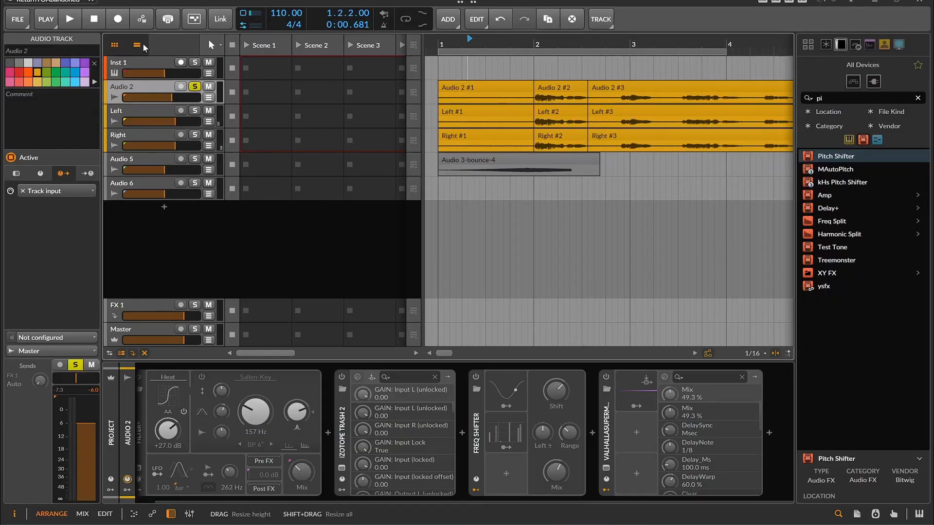
Play the arrangement briefly to audition the current sound.
{"action": "left_click", "coordinate": [94, 19]}
{"action": "left_click", "coordinate": [79, 21]}
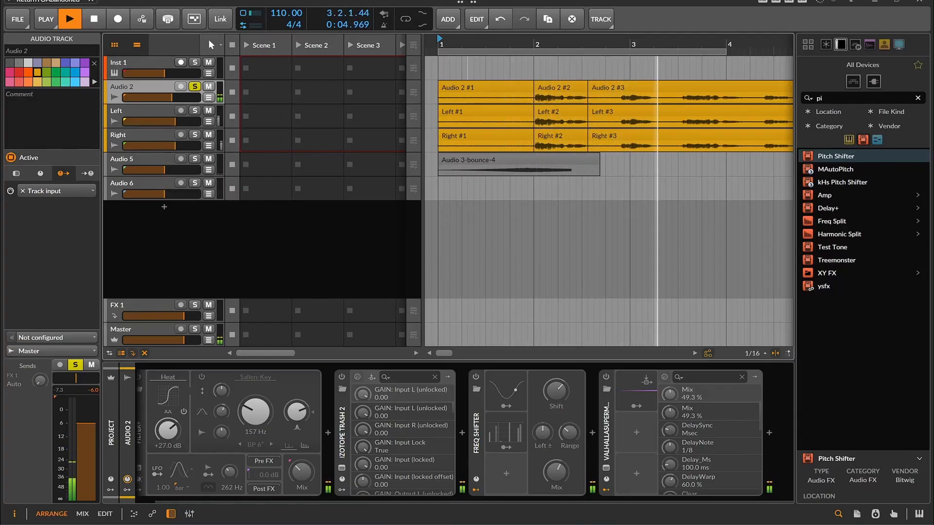
{"action": "left_click", "coordinate": [102, 20]}
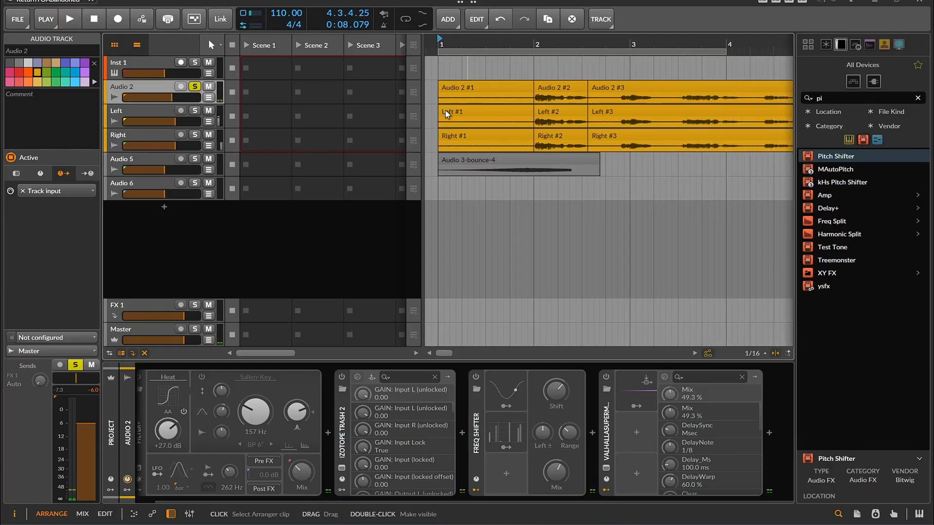
Solo the Audio 5 track alongside Audio 2 and play the arrangement to hear them together.
{"action": "left_click", "coordinate": [195, 158]}
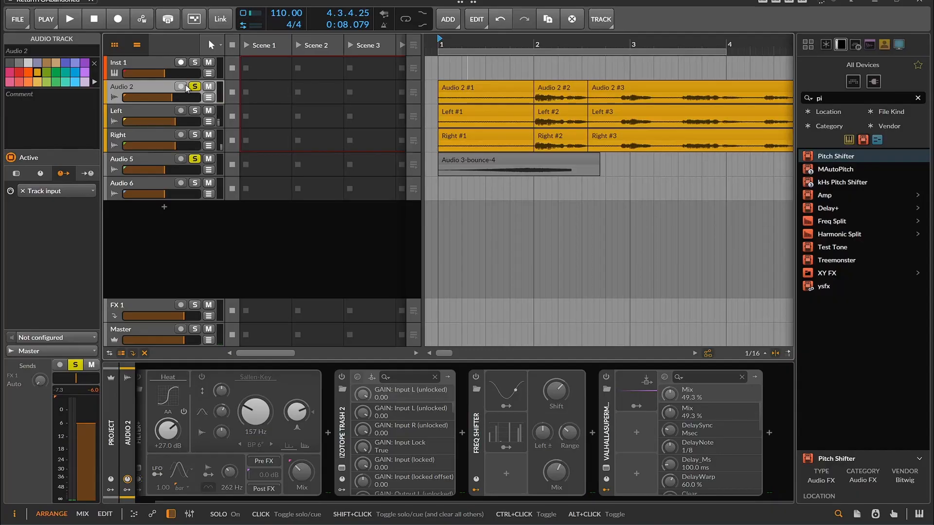
{"action": "left_click", "coordinate": [93, 19]}
{"action": "left_click", "coordinate": [67, 20]}
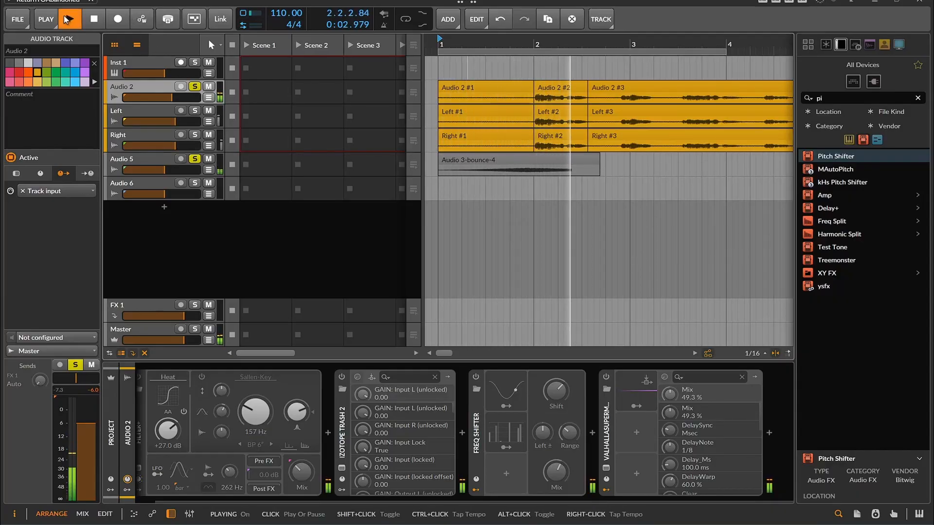
{"action": "left_click", "coordinate": [95, 19]}
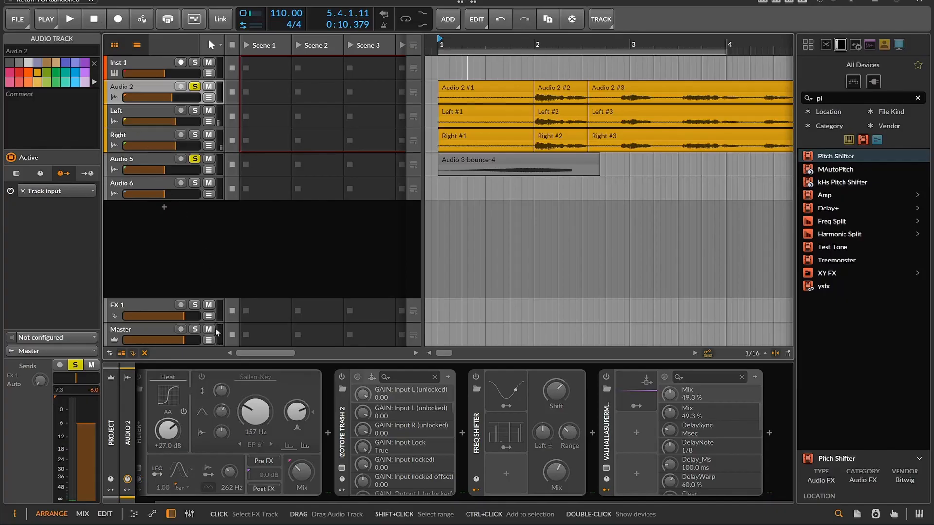
Enable the Valhalla Supermassive device on Audio 2's chain and play the arrangement to hear it.
{"action": "left_click_drag", "start_coordinate": [332, 497], "coordinate": [264, 500]}
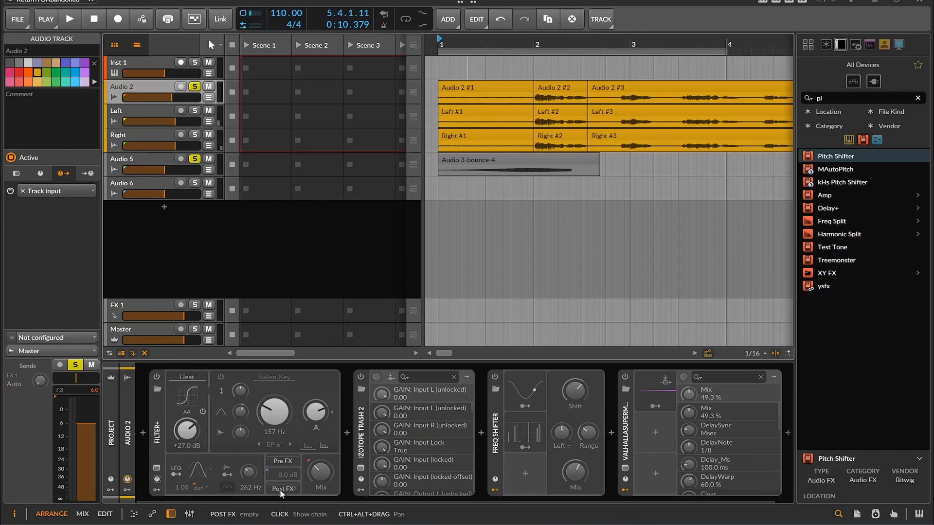
{"action": "left_click", "coordinate": [625, 378]}
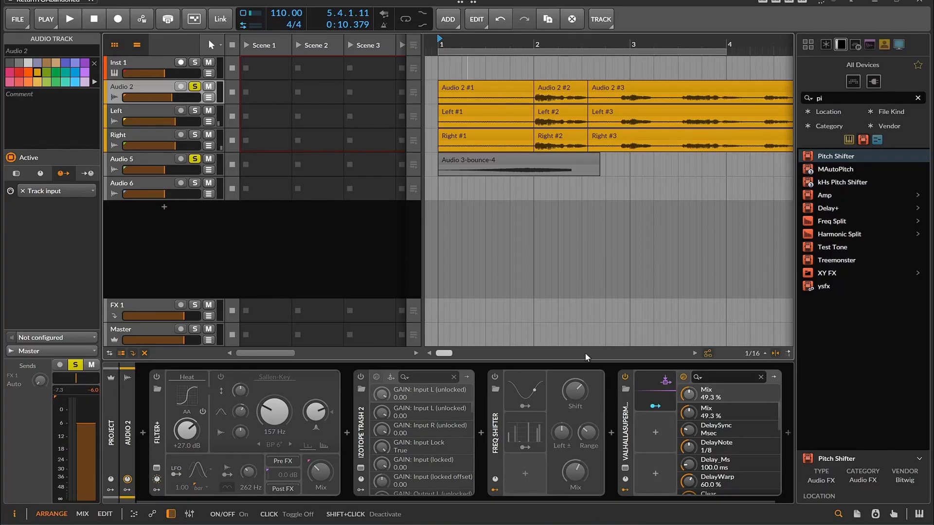
{"action": "key", "text": "space"}
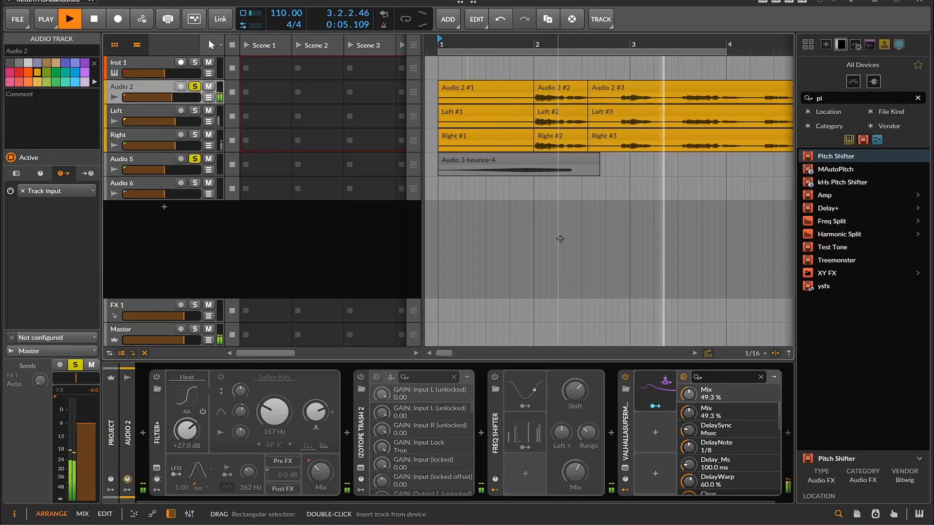
{"action": "left_click_drag", "start_coordinate": [423, 500], "coordinate": [457, 500]}
{"action": "key", "text": "space"}
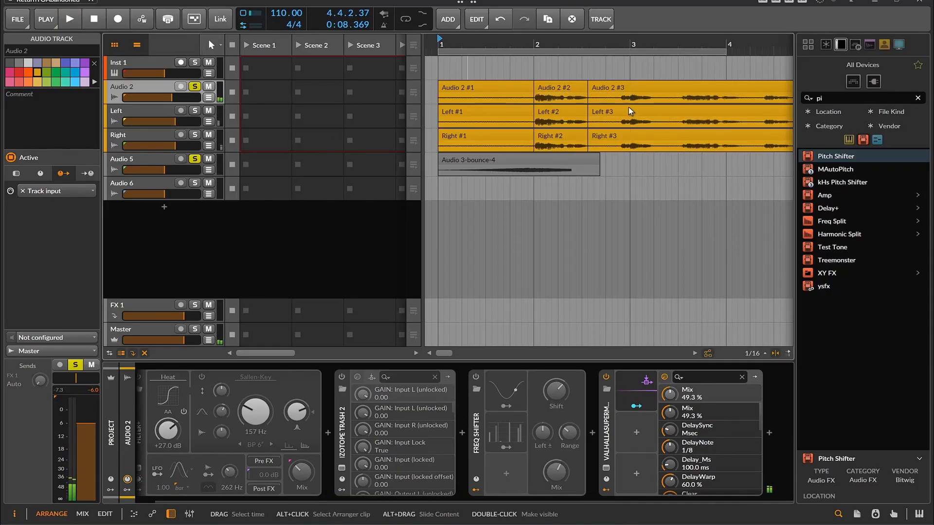
Expand the Audio Sidechain modulator on the Valhalla device and play the arrangement to hear the modulation.
{"action": "left_click", "coordinate": [629, 389]}
{"action": "left_click_drag", "start_coordinate": [655, 501], "coordinate": [763, 501]}
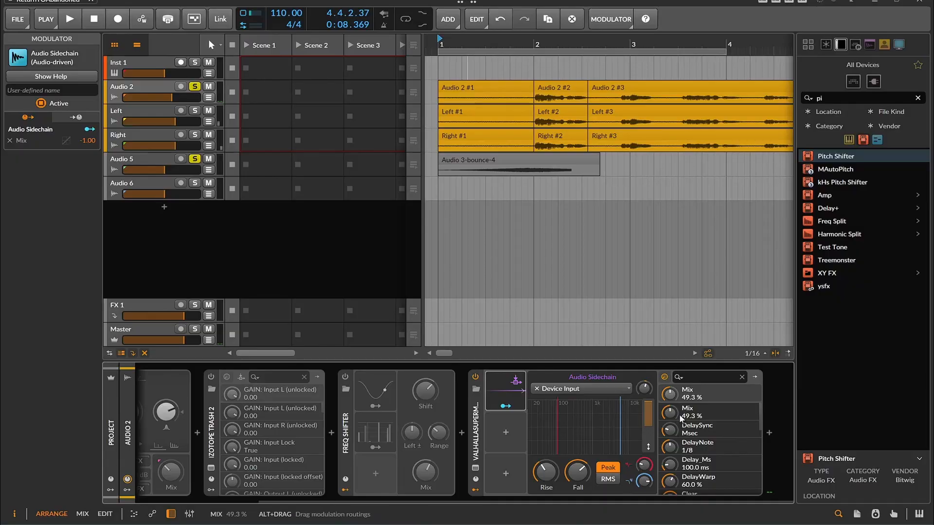
{"action": "key", "text": "space"}
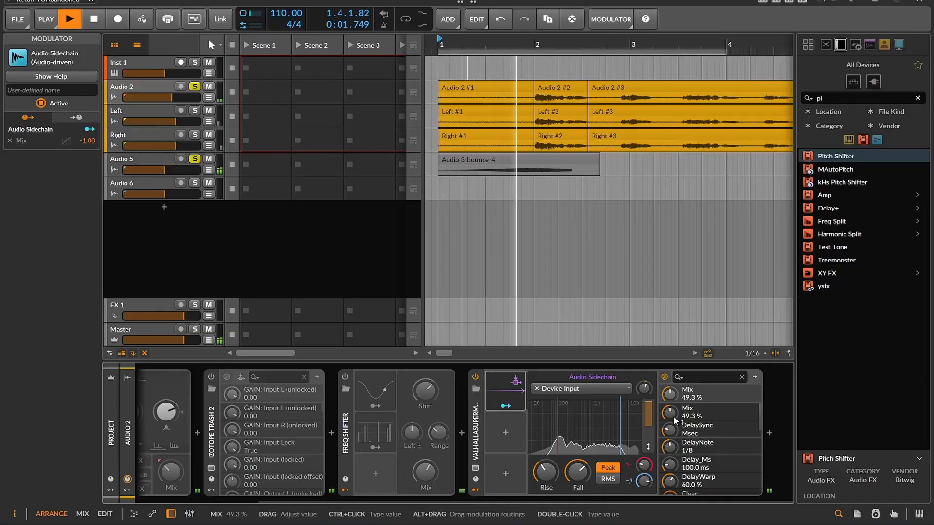
{"action": "mouse_move", "coordinate": [669, 420]}
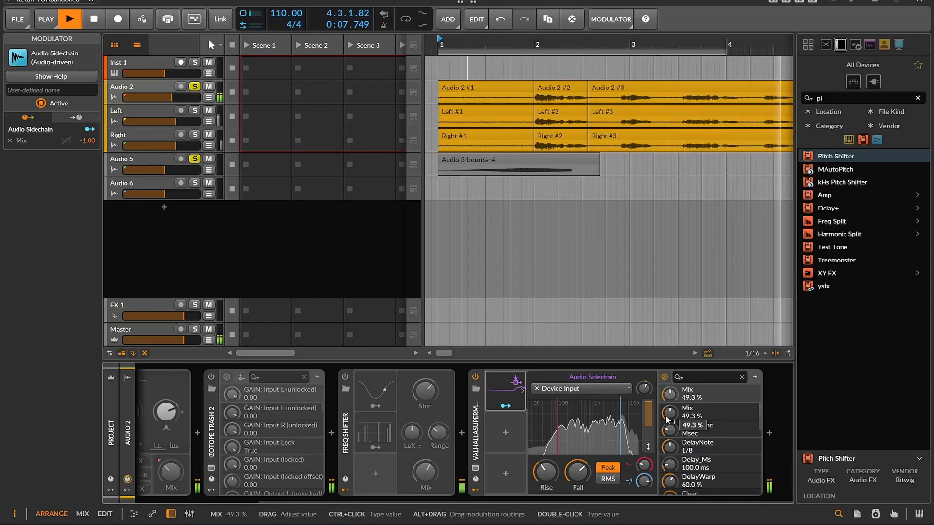
{"action": "key", "text": "space"}
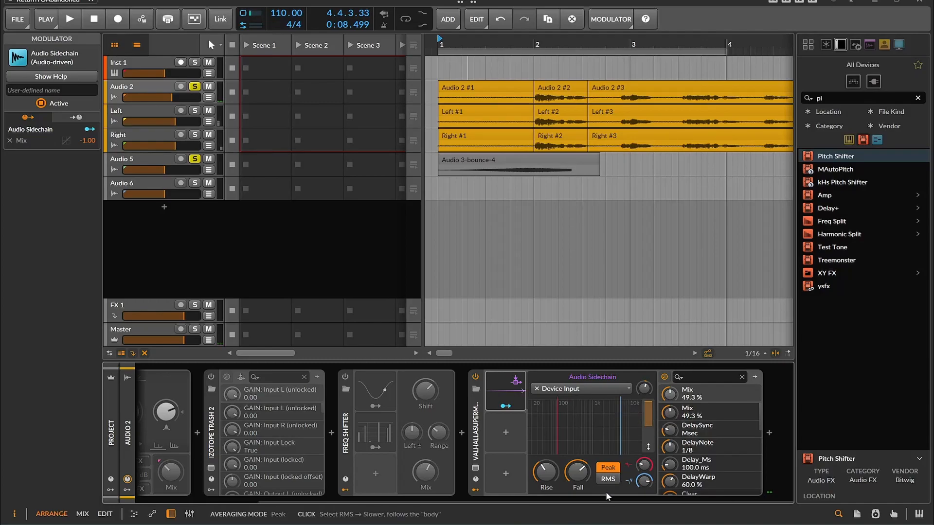
Enable the iZotope Trash 2 device in the chain and open its plugin window.
{"action": "left_click_drag", "start_coordinate": [604, 500], "coordinate": [483, 507]}
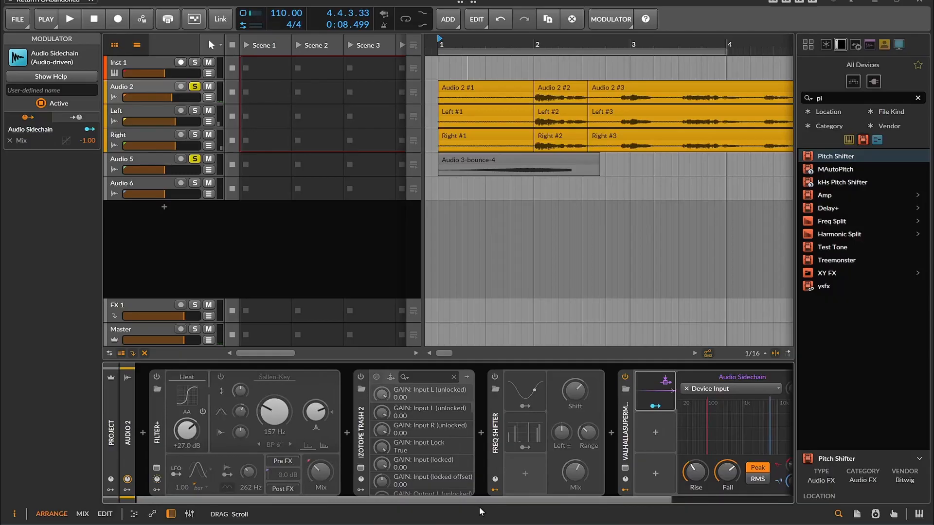
{"action": "left_click", "coordinate": [358, 377]}
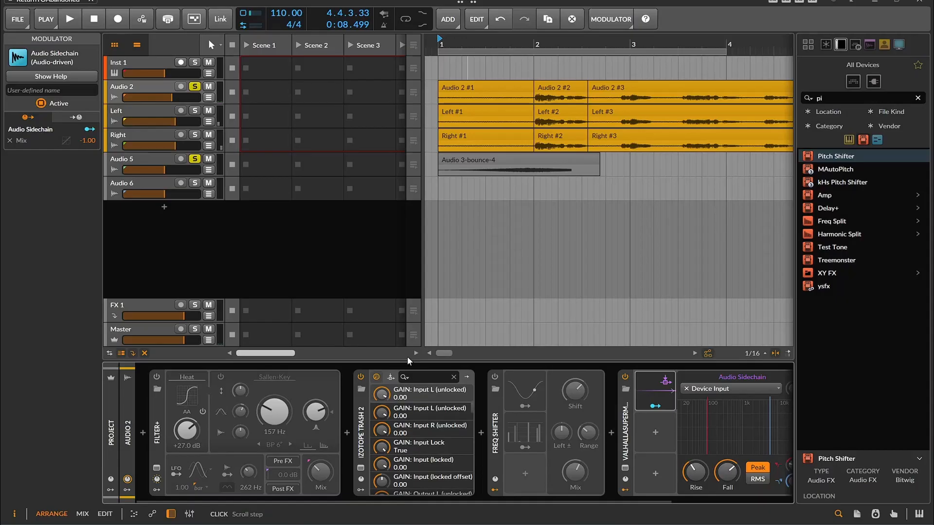
{"action": "left_click", "coordinate": [362, 468]}
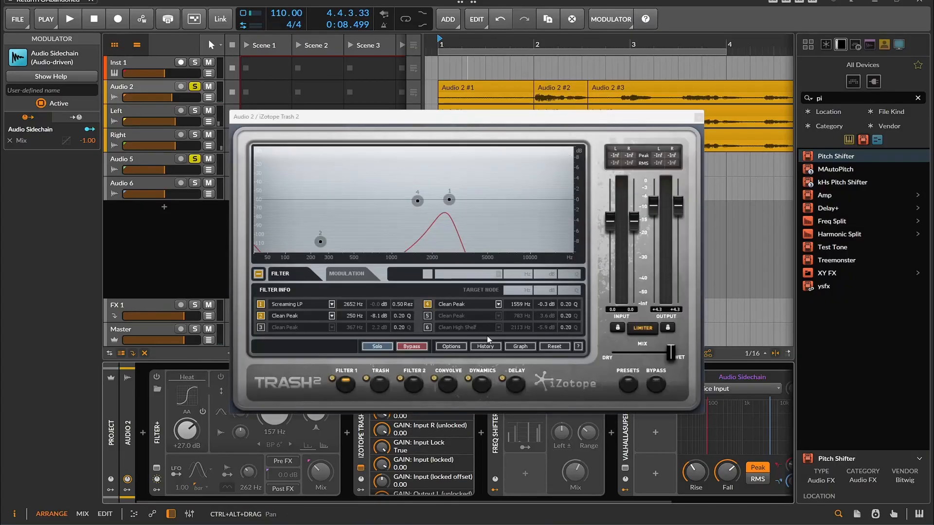
Toggle the Filter 2 and Filter 1 modules in the Trash 2 plugin window.
{"action": "left_click", "coordinate": [628, 384]}
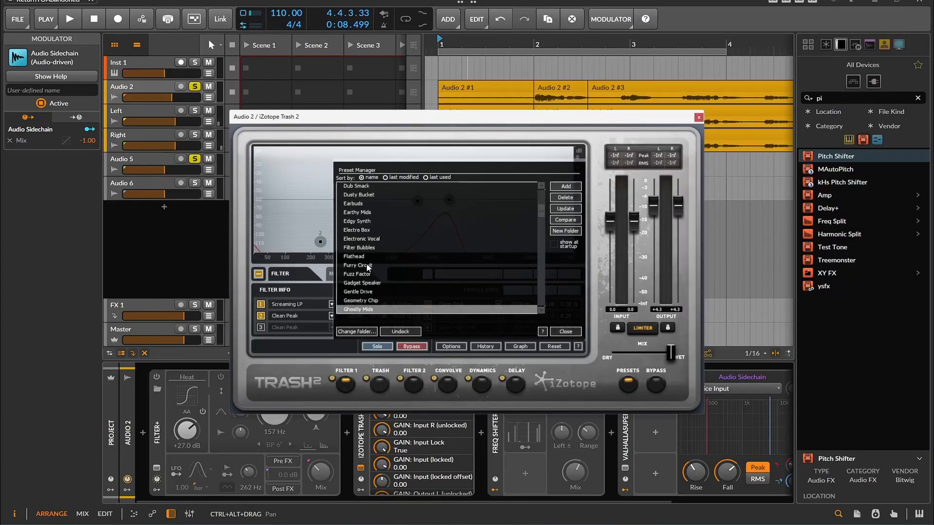
{"action": "left_click", "coordinate": [566, 331]}
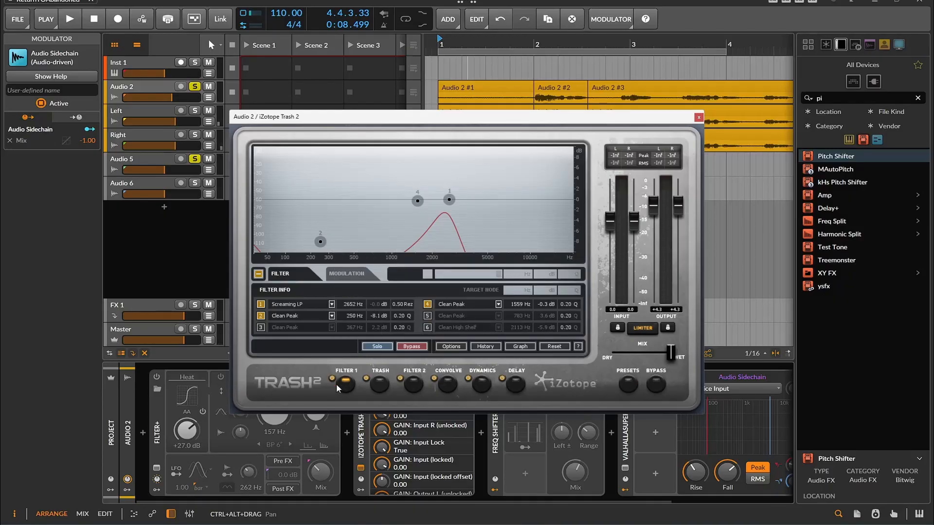
{"action": "left_click", "coordinate": [413, 384]}
{"action": "left_click", "coordinate": [349, 383]}
Play the arrangement with Trash 2 active and close its plugin window.
{"action": "left_click", "coordinate": [70, 19]}
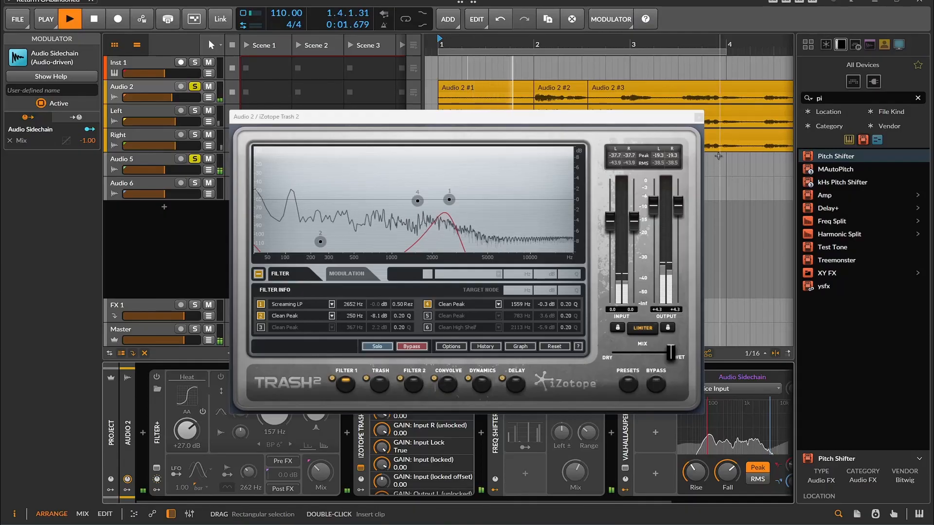
{"action": "left_click", "coordinate": [698, 117]}
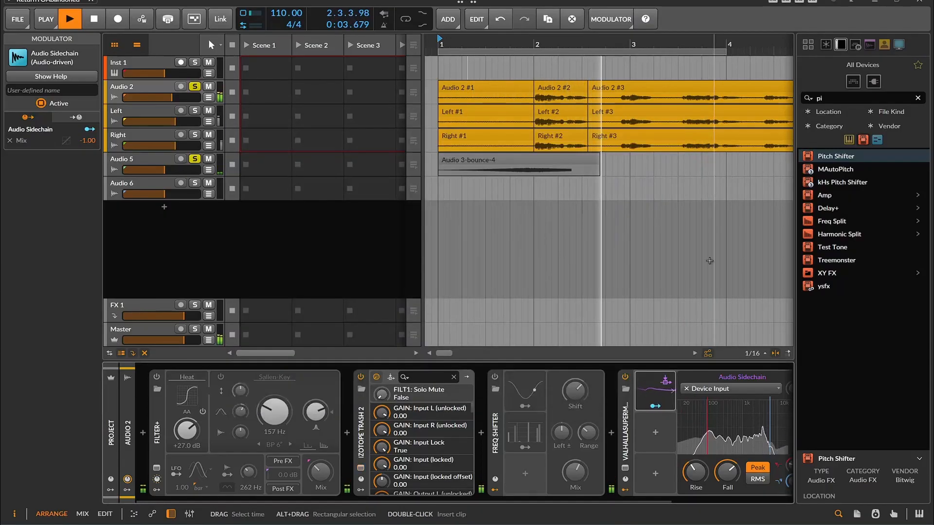
{"action": "left_click_drag", "start_coordinate": [551, 499], "coordinate": [686, 503]}
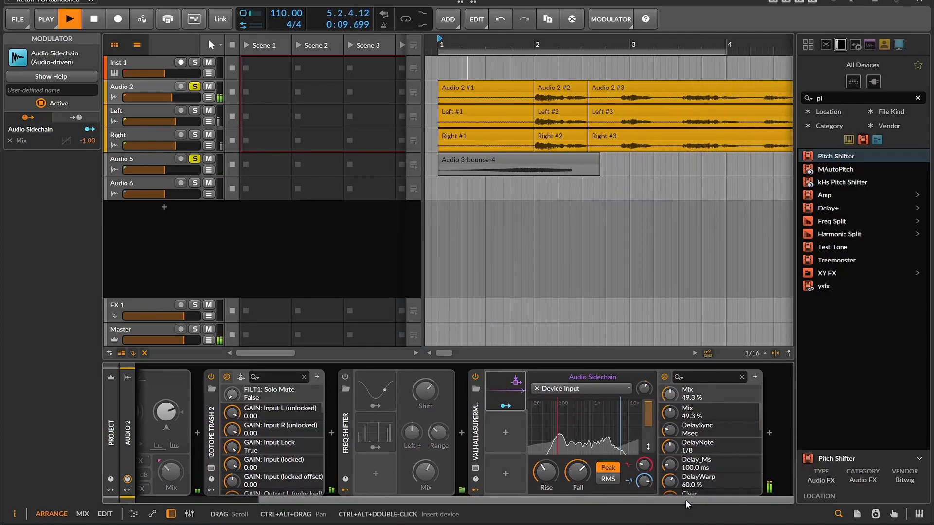
{"action": "left_click_drag", "start_coordinate": [684, 500], "coordinate": [528, 512]}
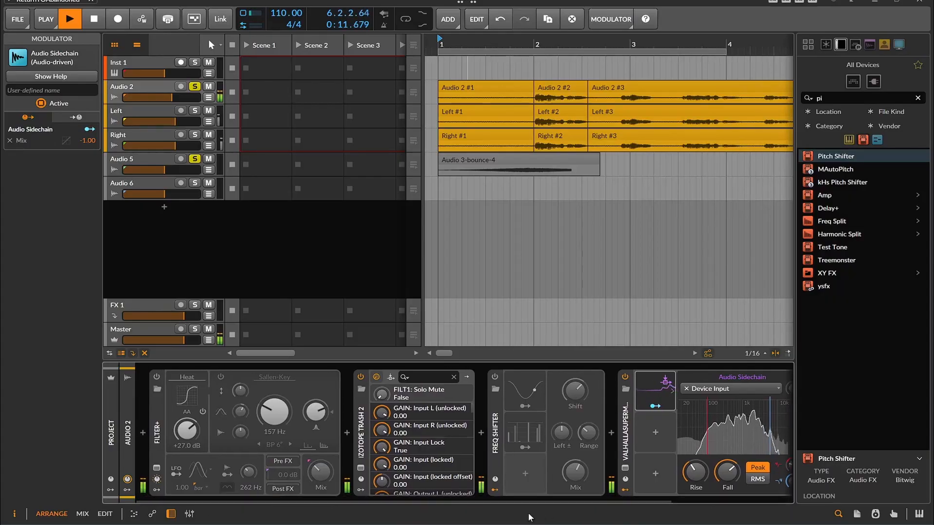
{"action": "key", "text": "space"}
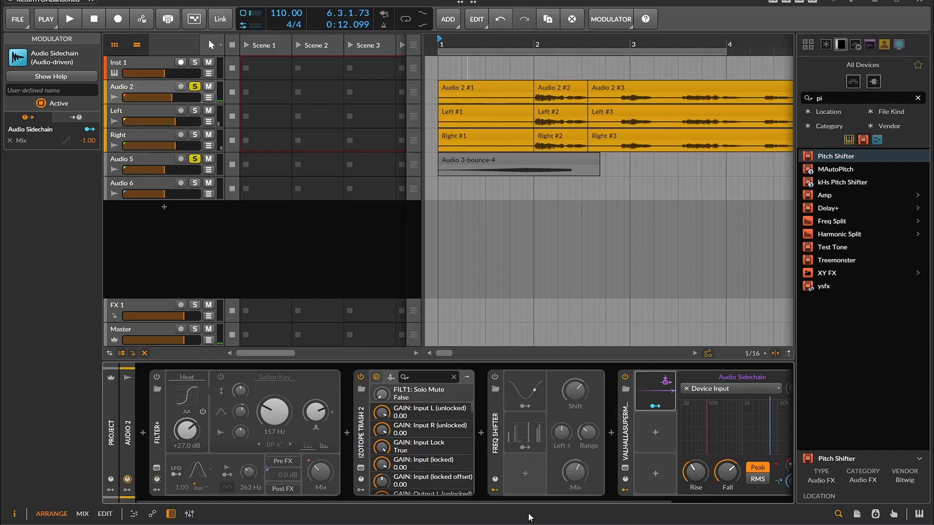
Enable the Filter+ device at the start of the chain and play the arrangement to hear it.
{"action": "left_click", "coordinate": [156, 377]}
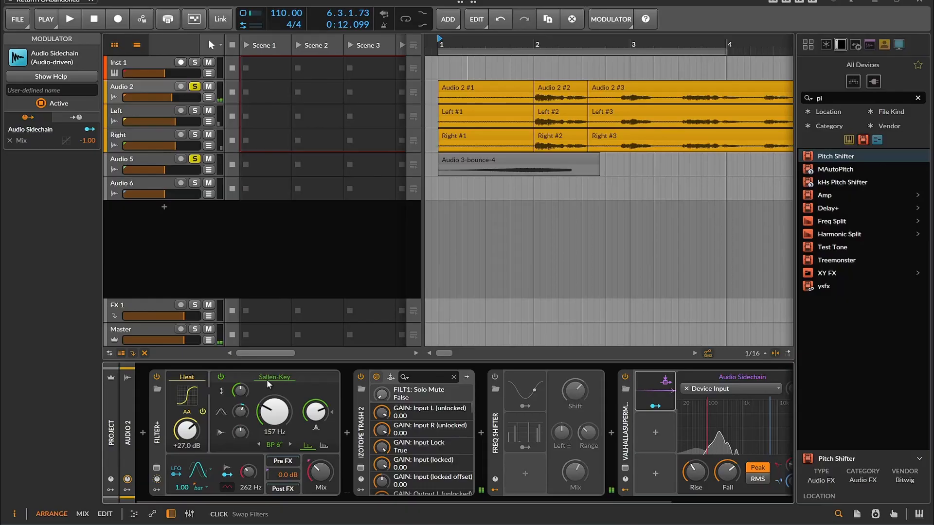
{"action": "key", "text": "space"}
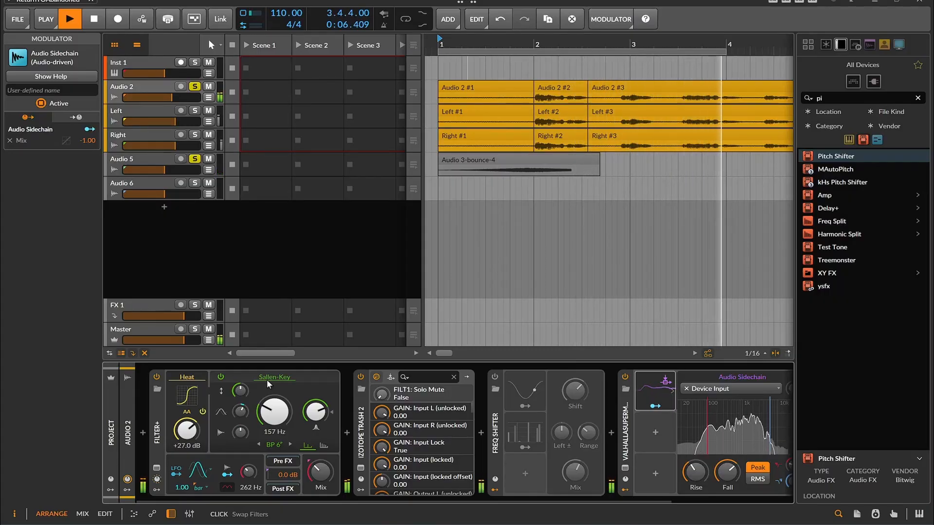
{"action": "key", "text": "space"}
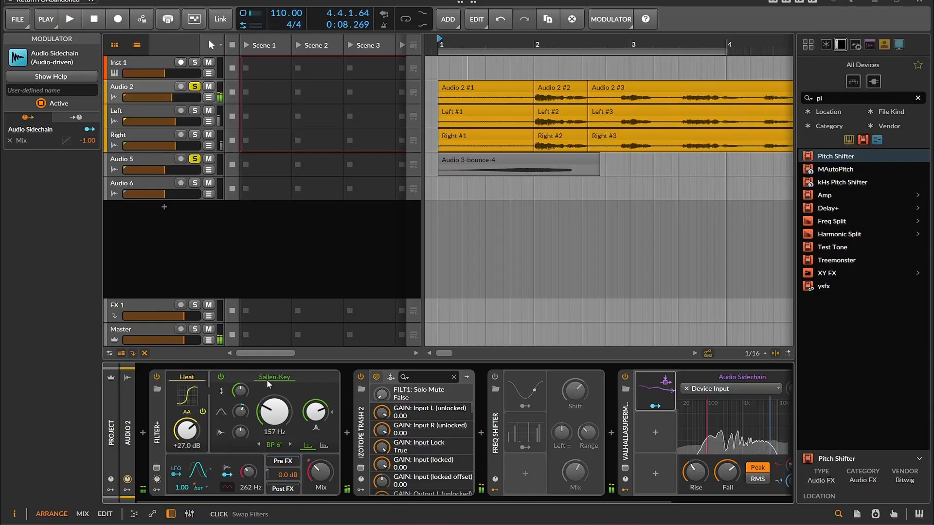
Enable the Freq Shifter device in the chain and play the arrangement with all effects active.
{"action": "left_click", "coordinate": [495, 377]}
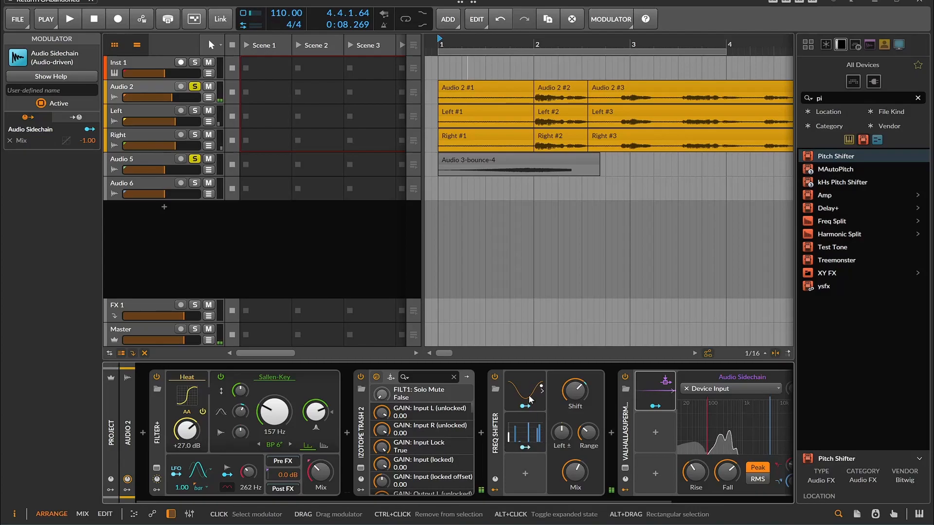
{"action": "key", "text": "space"}
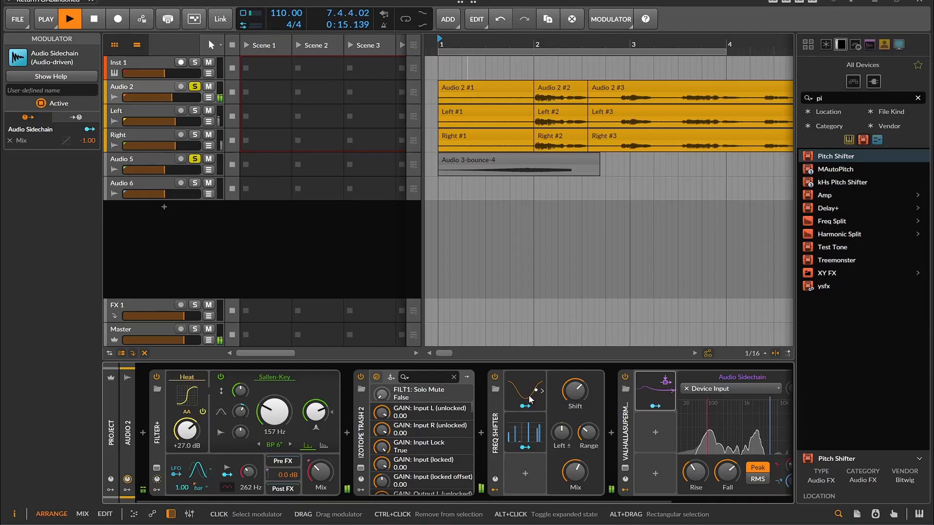
{"action": "left_click_drag", "start_coordinate": [488, 500], "coordinate": [407, 492]}
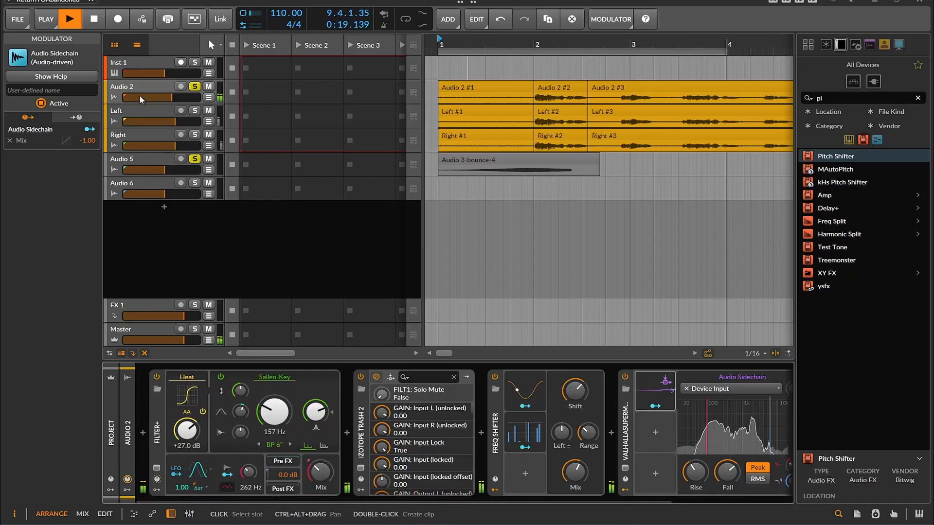
{"action": "left_click", "coordinate": [93, 21]}
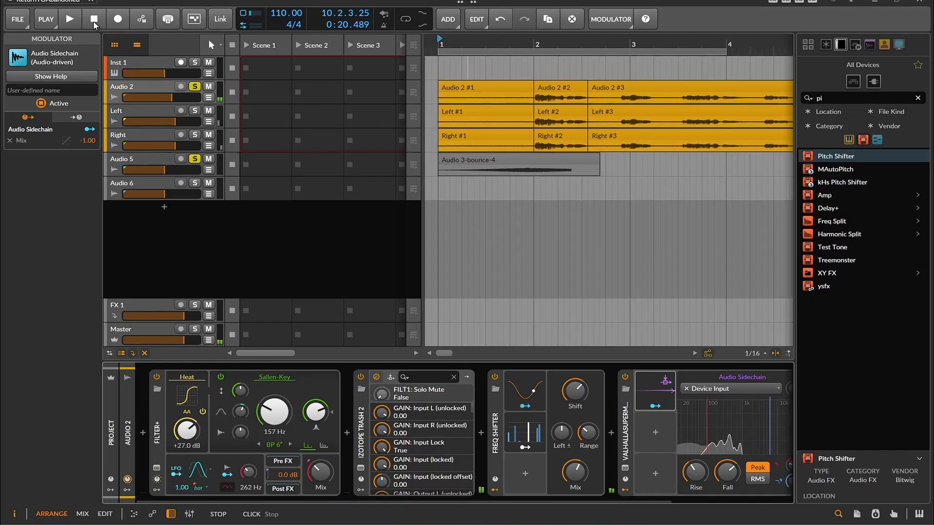
Turn off solo on the Audio 5 and Audio 2 tracks.
{"action": "left_click", "coordinate": [195, 159]}
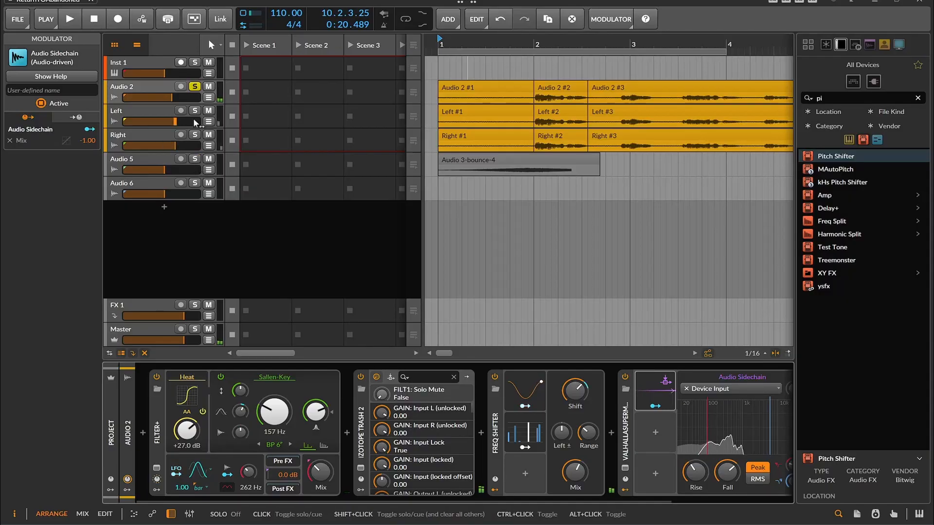
{"action": "left_click", "coordinate": [195, 87]}
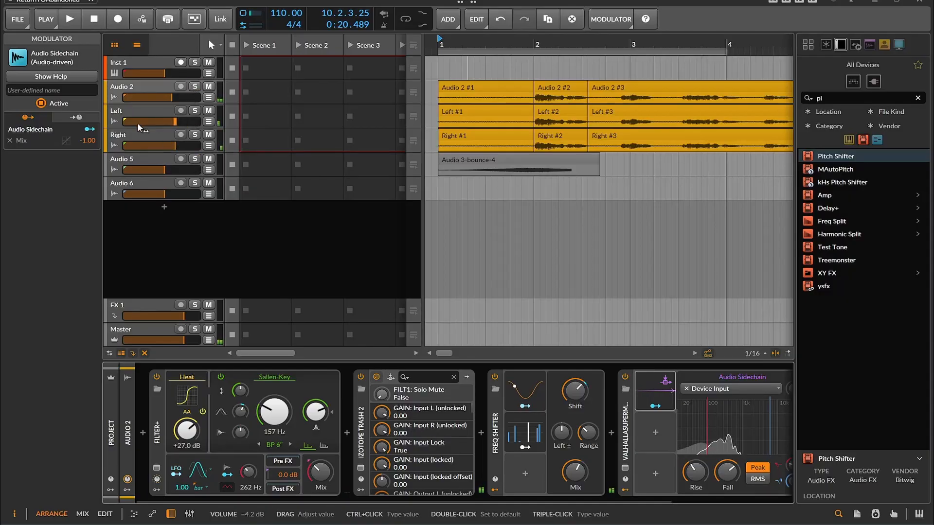
Select the Left track and scroll through its device chain to review its effects.
{"action": "left_click", "coordinate": [151, 112]}
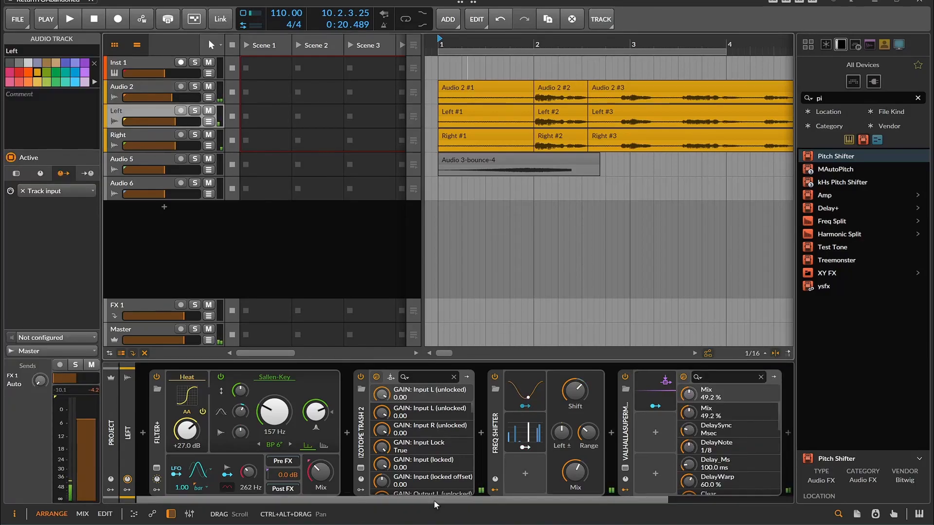
{"action": "left_click_drag", "start_coordinate": [433, 500], "coordinate": [587, 500]}
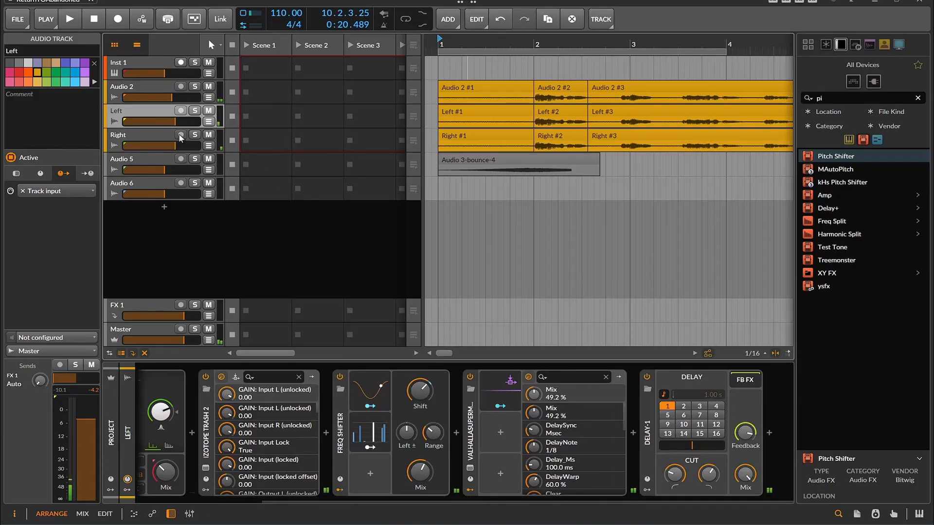
Select the Right track, scroll through its device chain, and play the arrangement to hear it.
{"action": "left_click", "coordinate": [162, 138]}
{"action": "left_click_drag", "start_coordinate": [403, 500], "coordinate": [541, 504]}
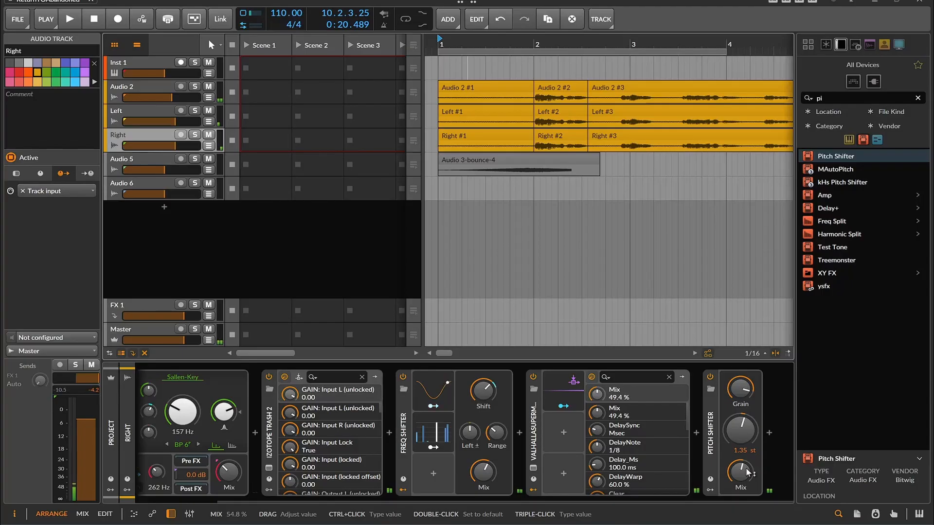
{"action": "key", "text": "space"}
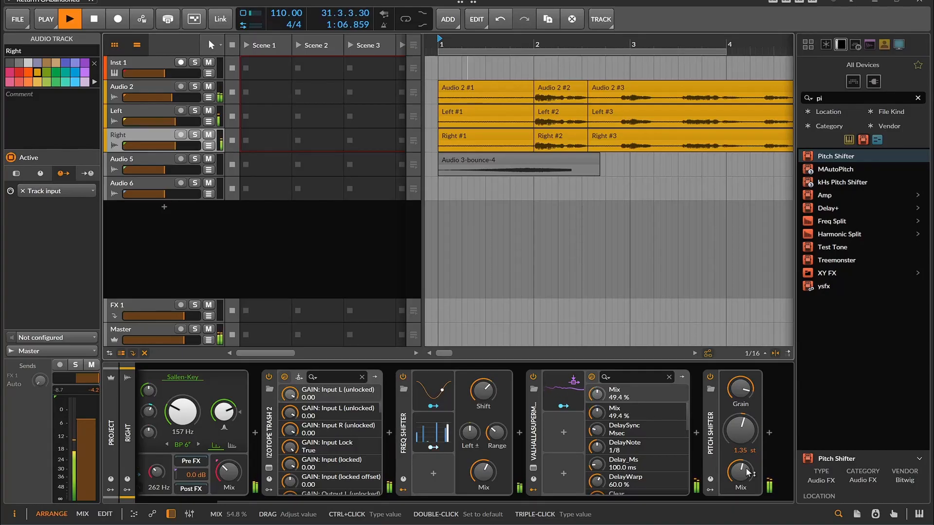
{"action": "left_click", "coordinate": [92, 19]}
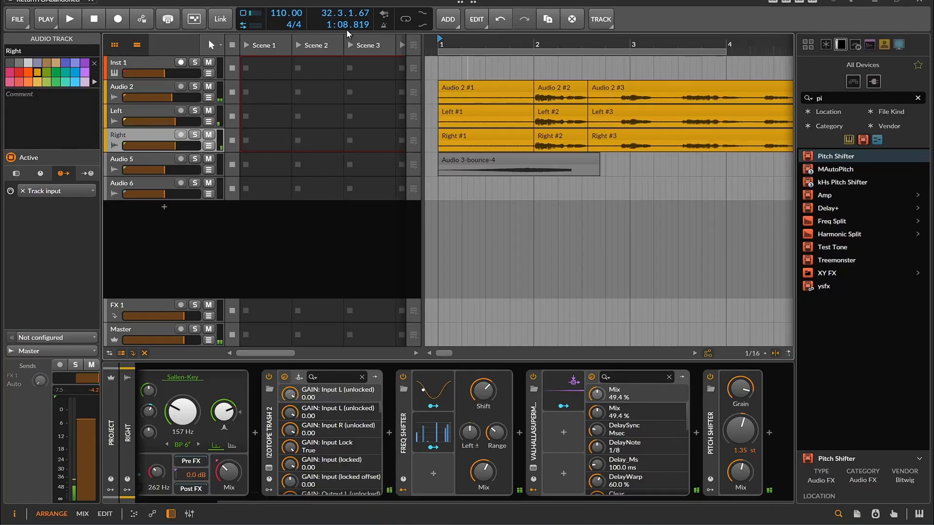
Open the Trash 2 plugin window on the Right track's chain and close it again.
{"action": "left_click", "coordinate": [524, 158]}
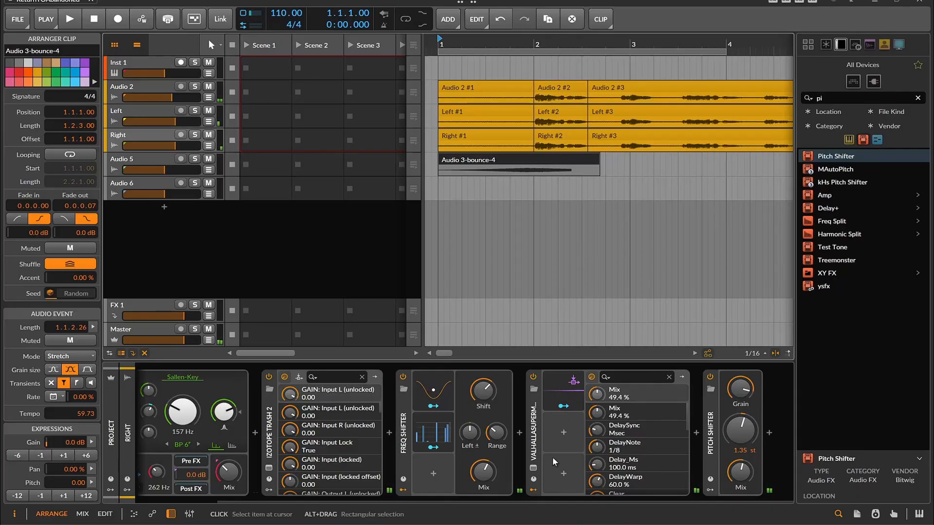
{"action": "scroll", "coordinate": [547, 498], "scroll_direction": "left", "scroll_amount": 2}
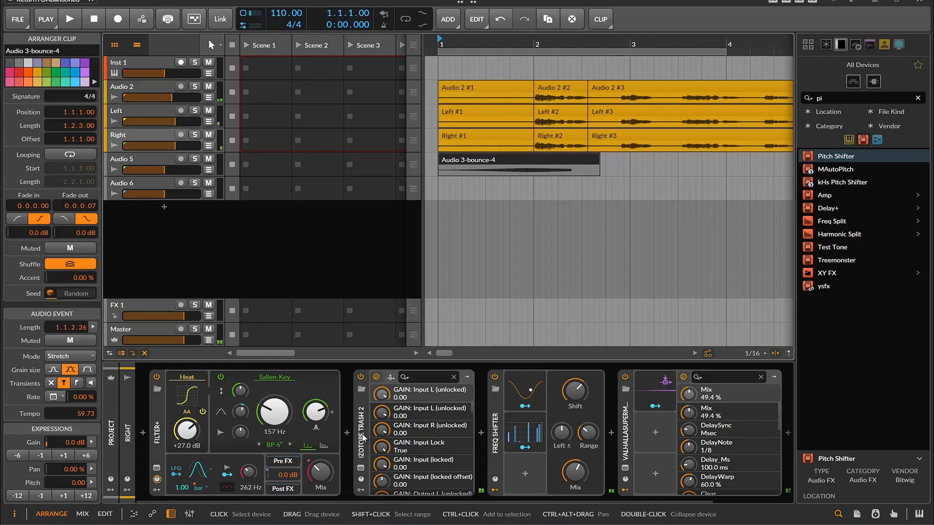
{"action": "mouse_move", "coordinate": [383, 494]}
{"action": "left_mouse_down"}
{"action": "mouse_move", "coordinate": [494, 498]}
{"action": "mouse_move", "coordinate": [385, 507]}
{"action": "left_mouse_up"}
{"action": "left_click", "coordinate": [364, 432]}
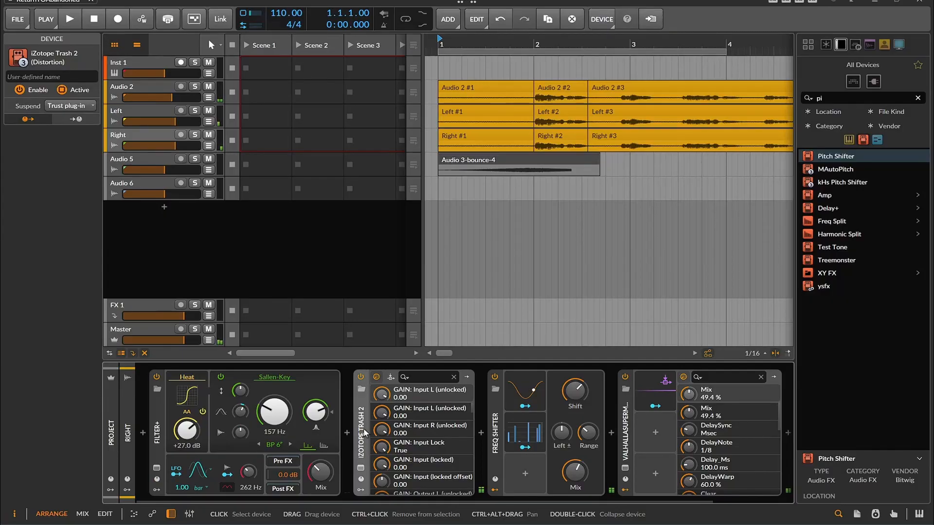
{"action": "left_click", "coordinate": [360, 468]}
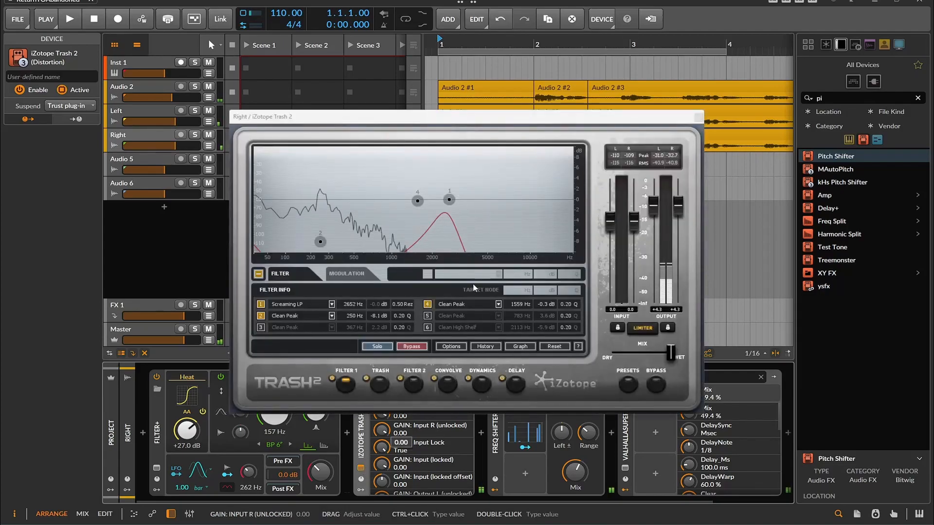
{"action": "left_click", "coordinate": [698, 117]}
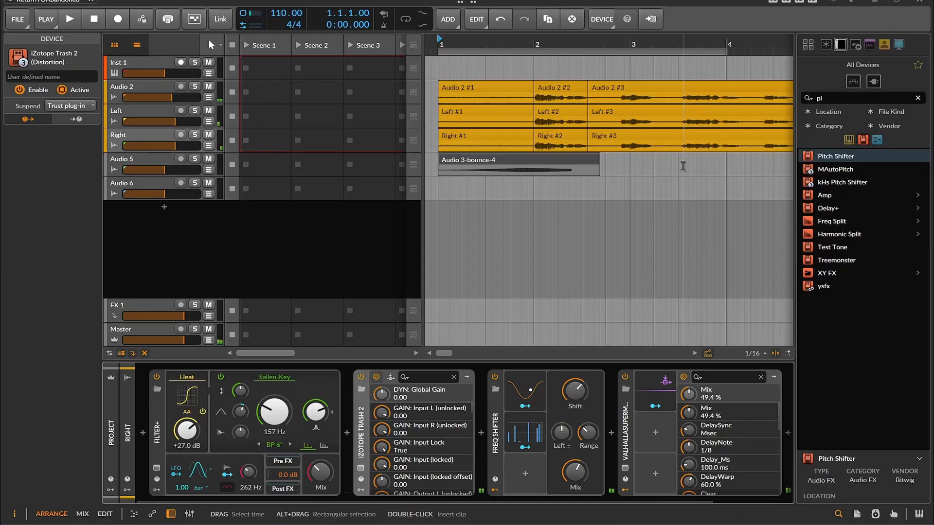